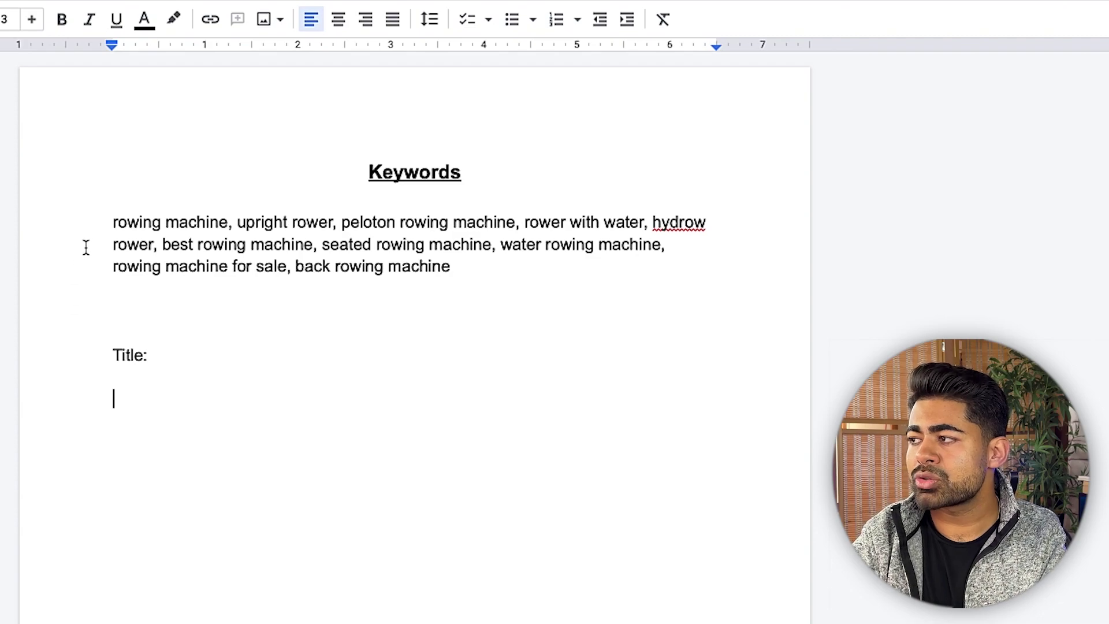
Select 'rowing machine' in the keyword list and place the cursor on the empty Title line
drag(113, 221, 229, 221)
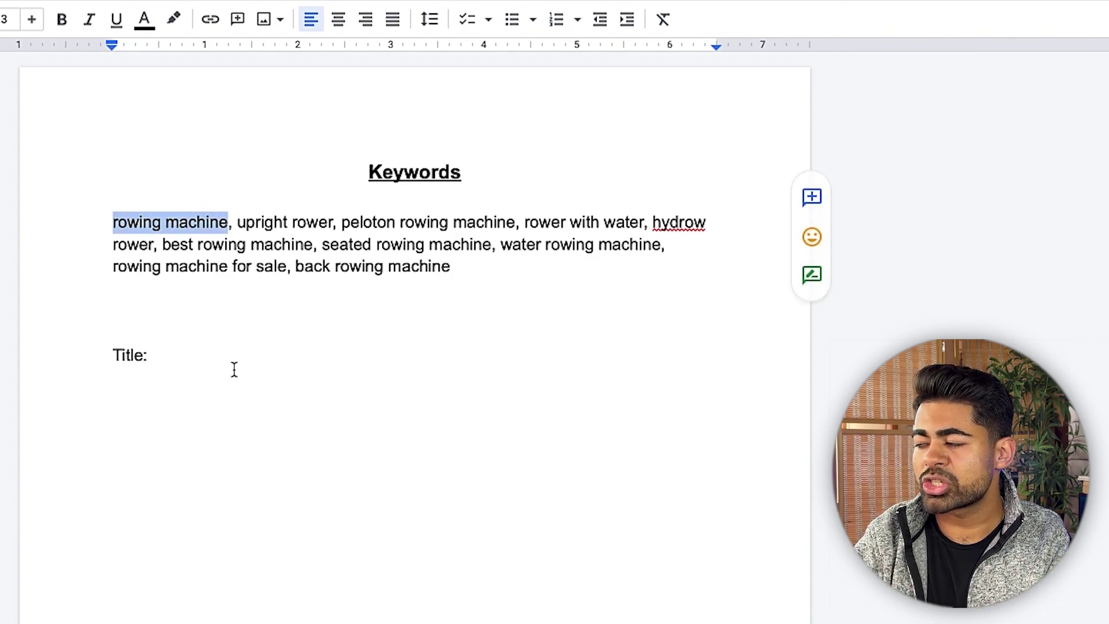
click(244, 451)
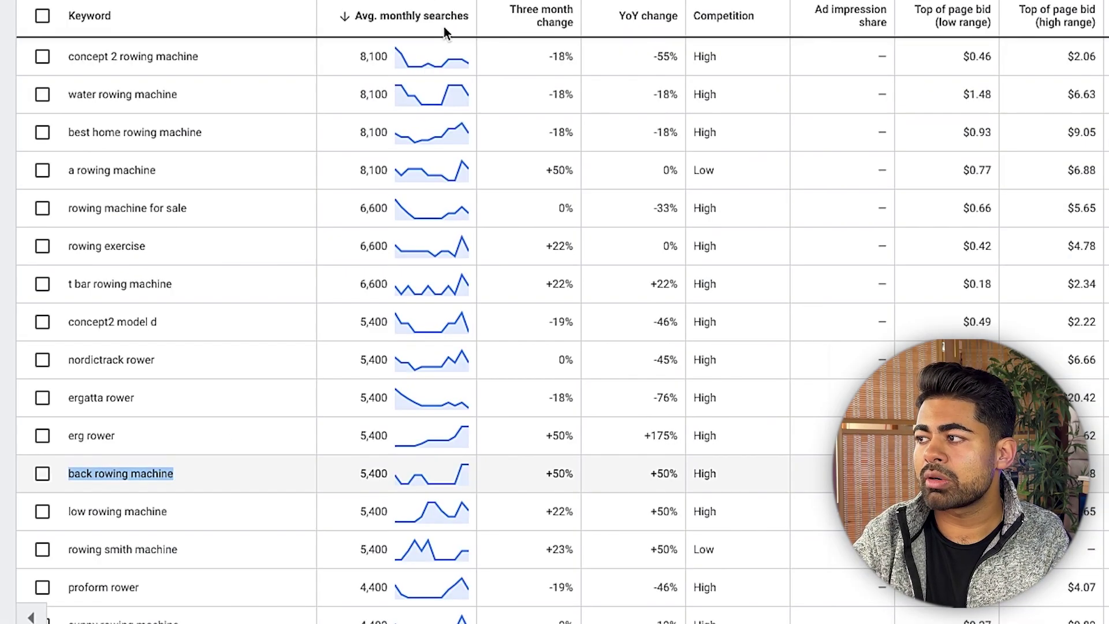
scroll(254, 458, up, 10)
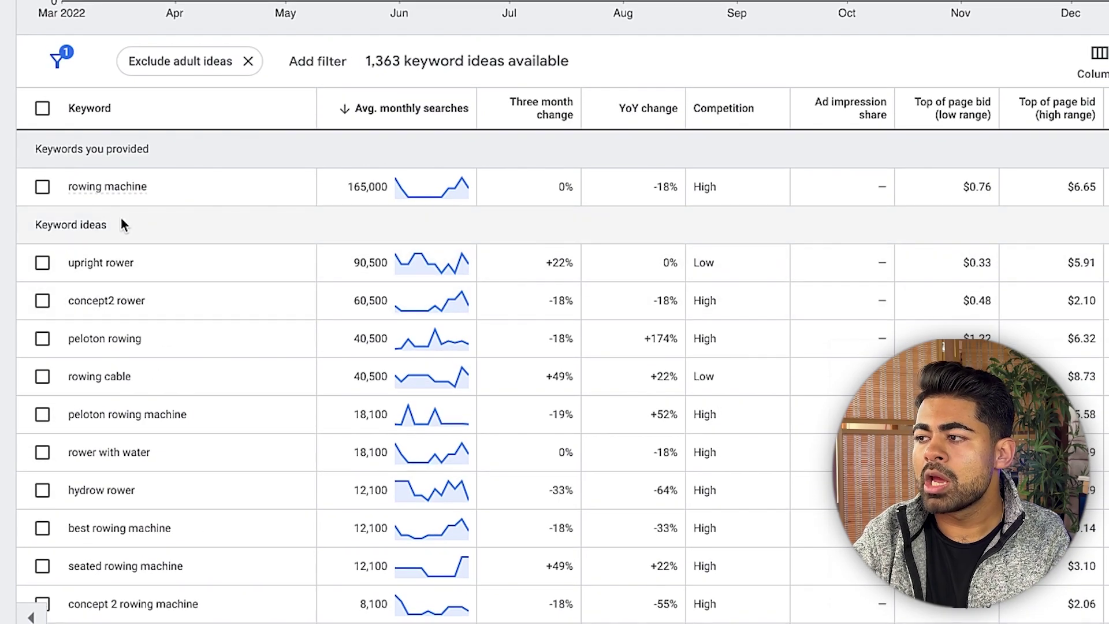
triple_click(154, 185)
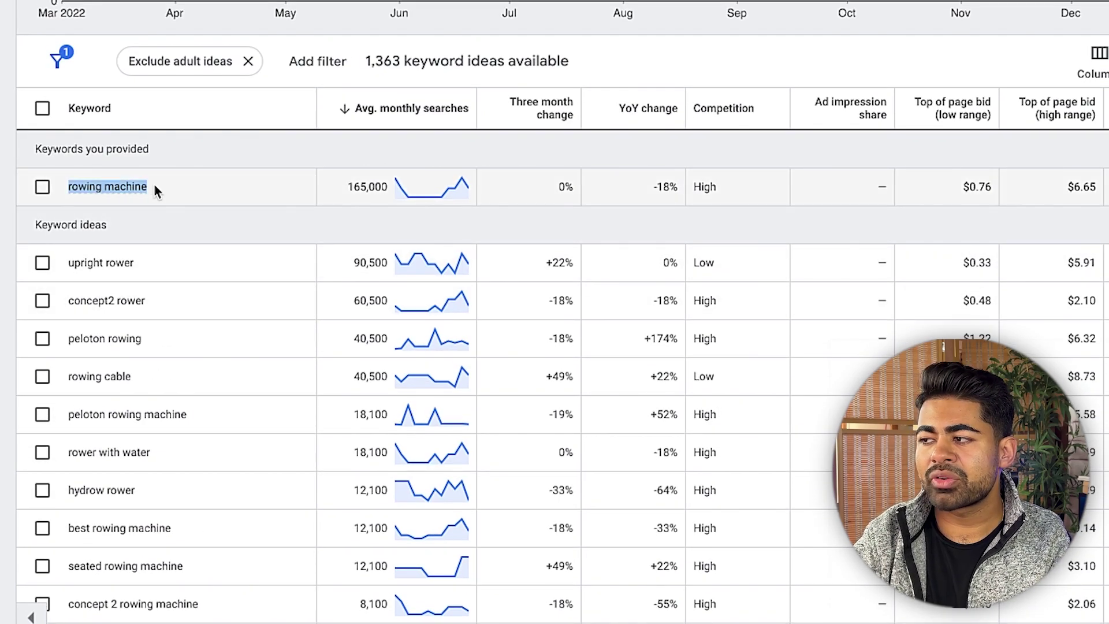
click(360, 200)
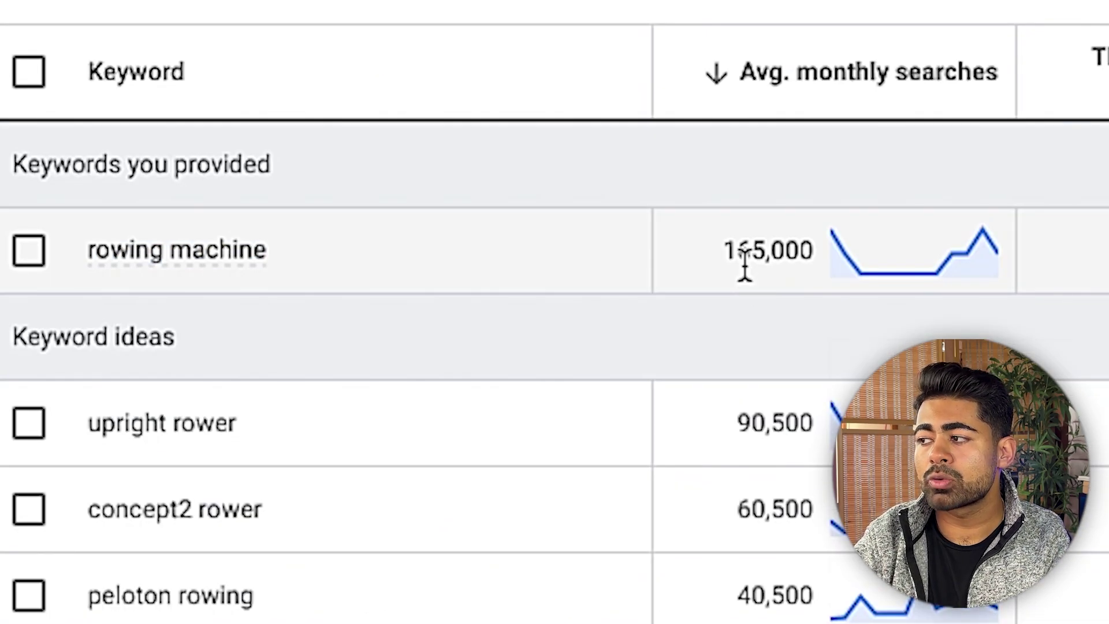
double_click(746, 266)
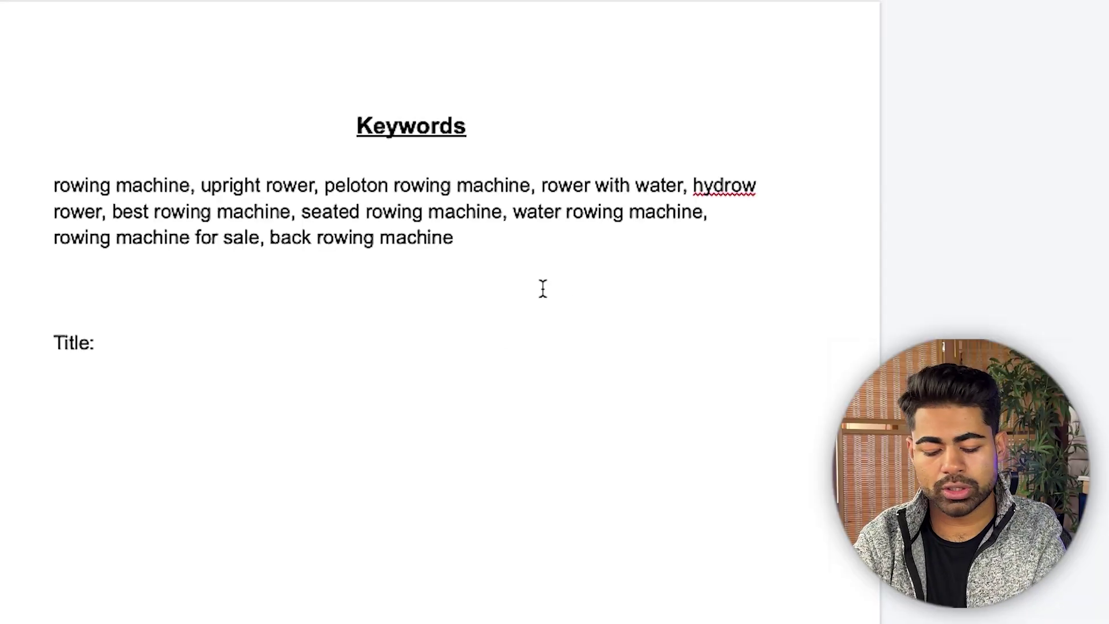
Type 'Rowing Machine' below Title:, then mark 'upright rower' in the keyword list
text(R)
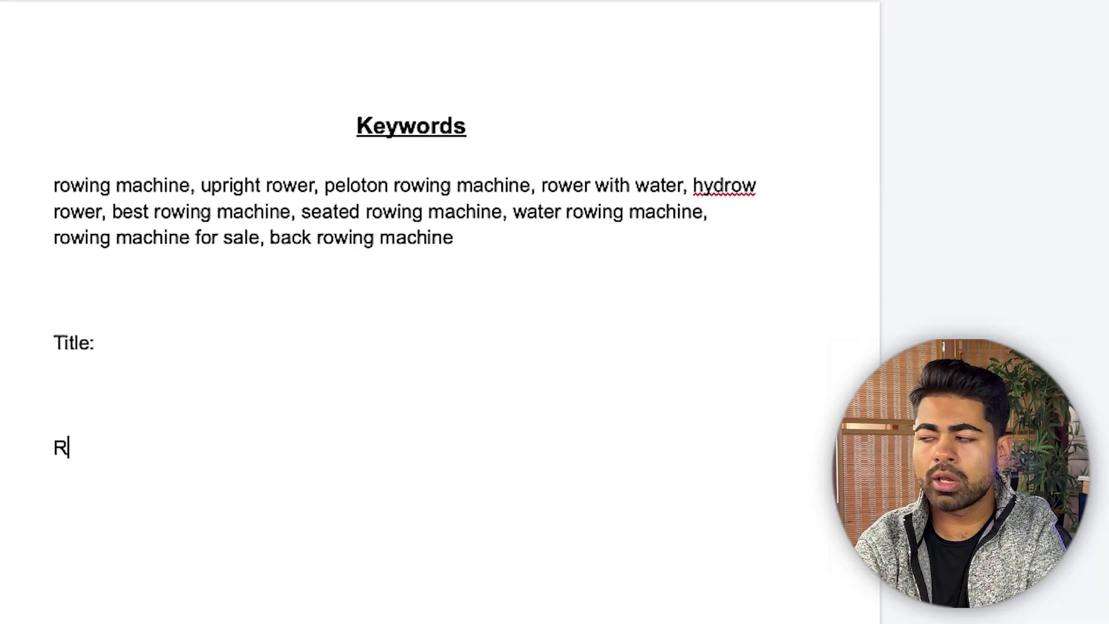
text(owing Mach)
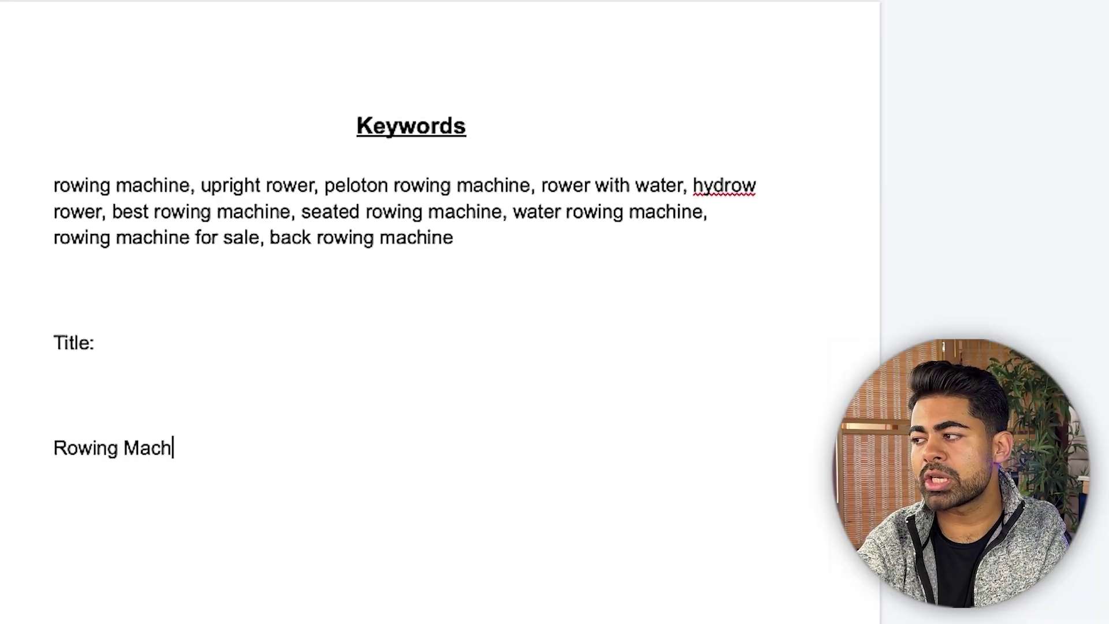
text(ine)
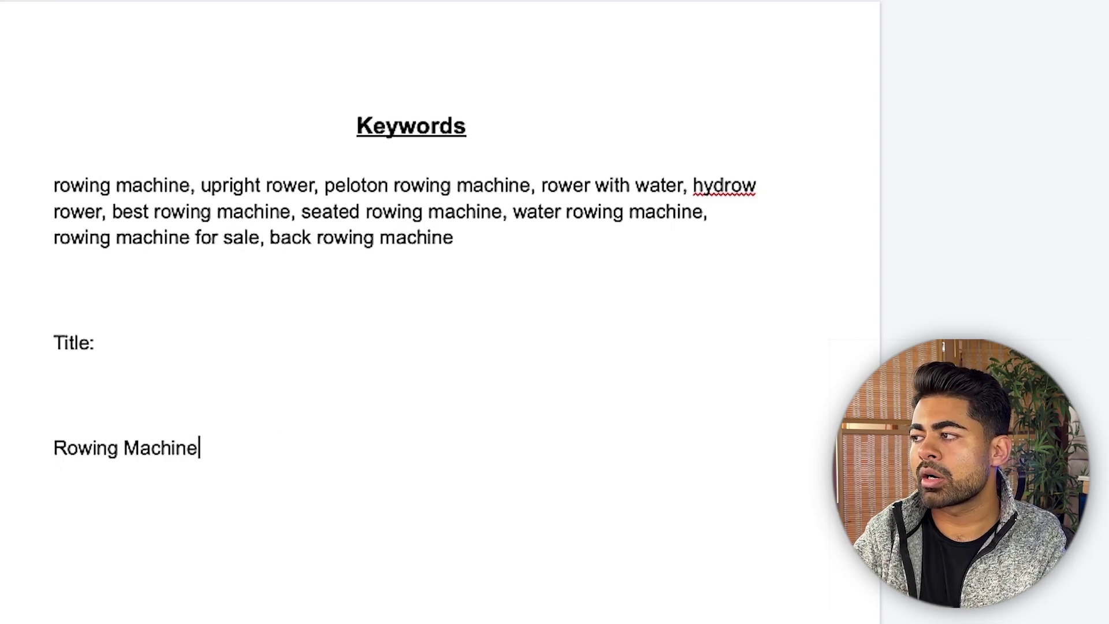
drag(195, 178, 321, 173)
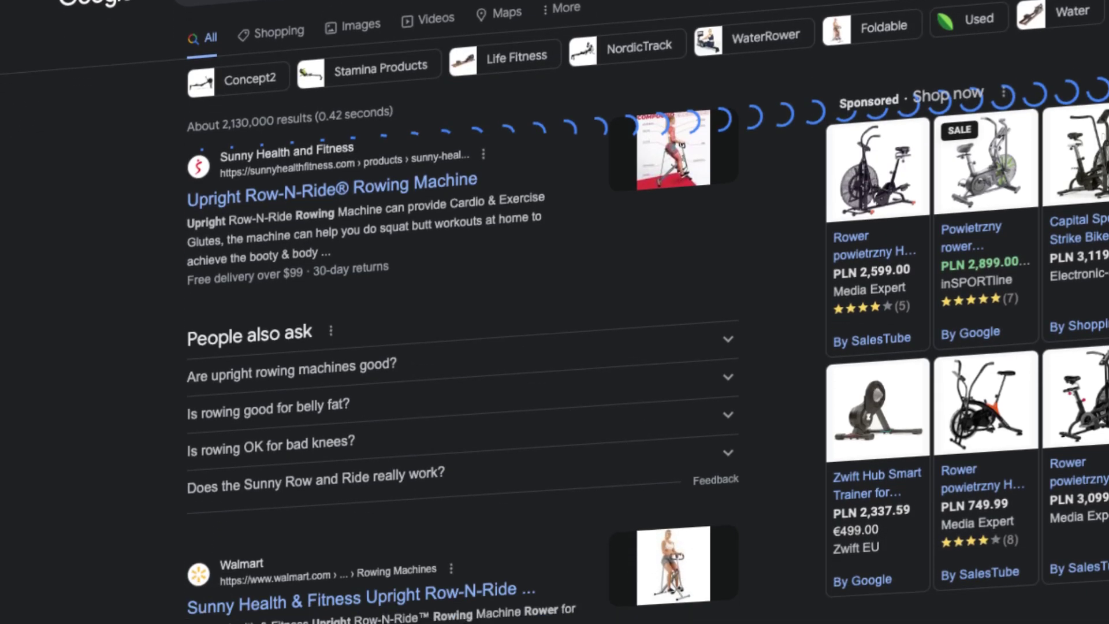
scroll(555, 312, down, 4)
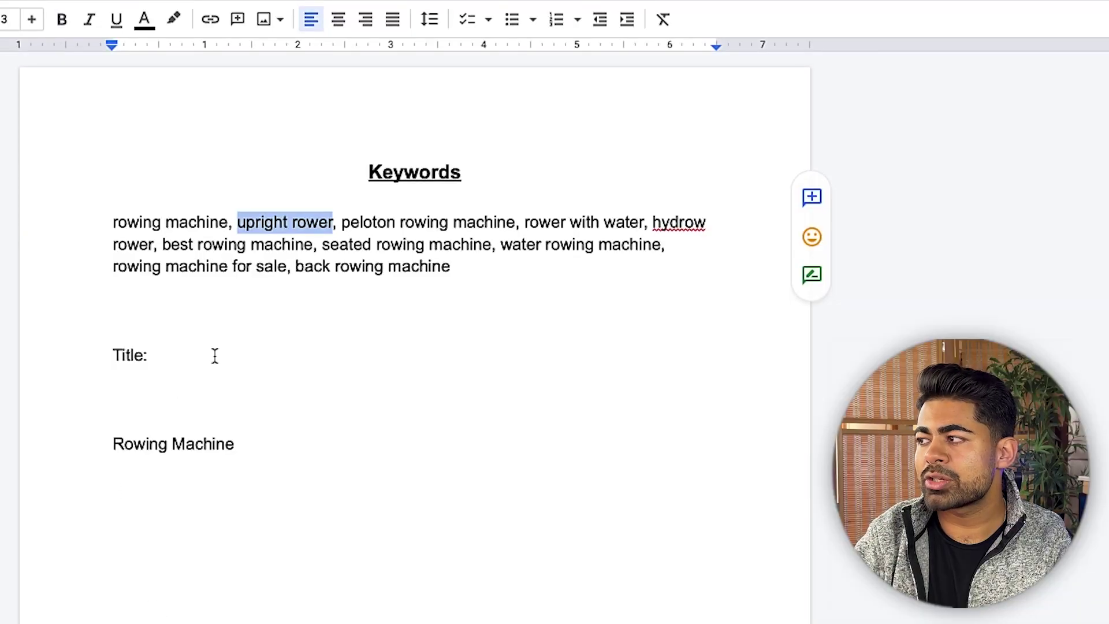
Add 'Upright' before 'Rowing Machine' so the title reads 'Upright Rowing Machine'
click(294, 221)
double_click(258, 218)
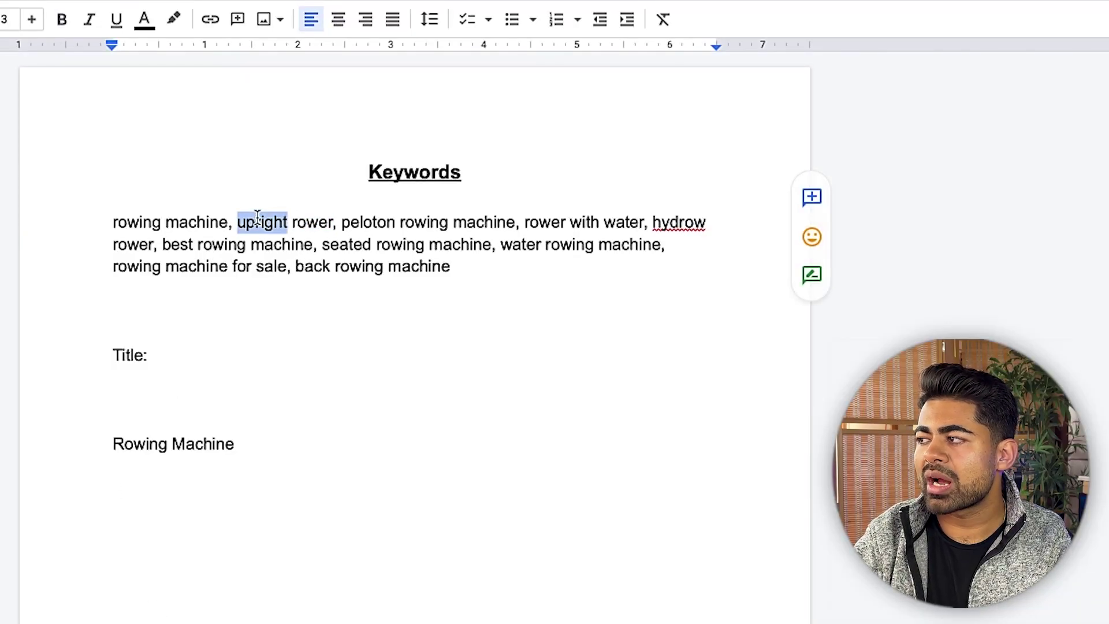
click(292, 219)
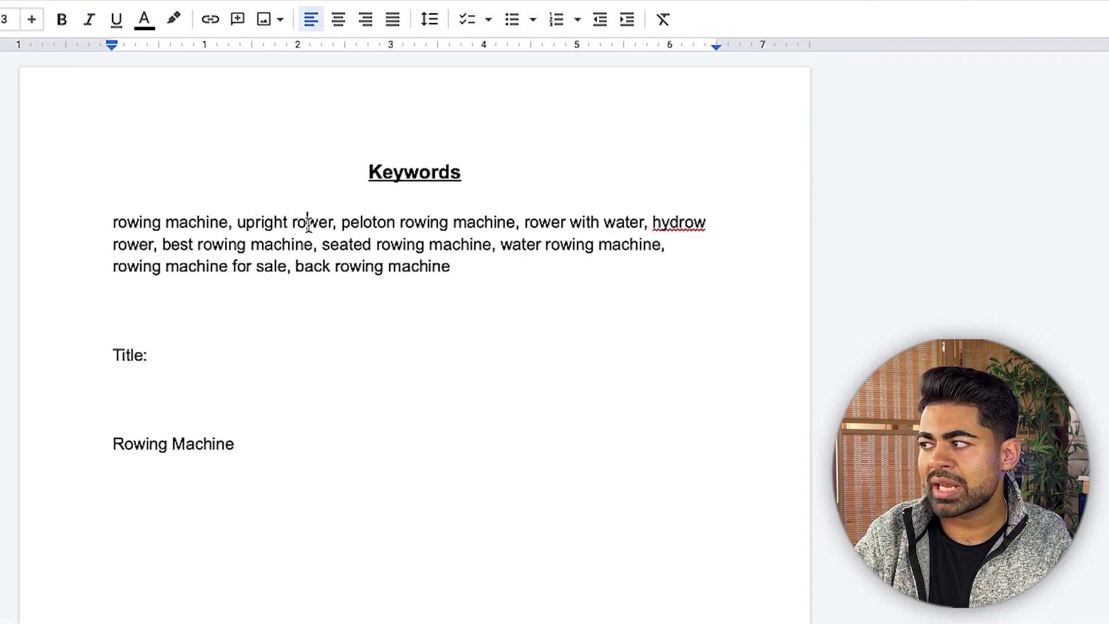
double_click(308, 222)
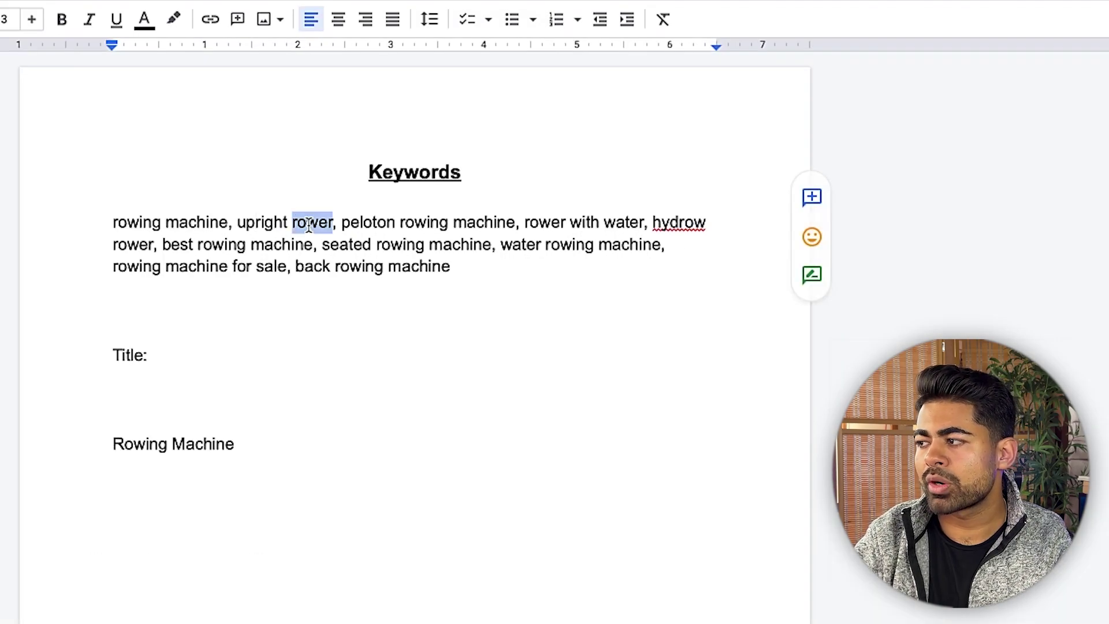
click(148, 448)
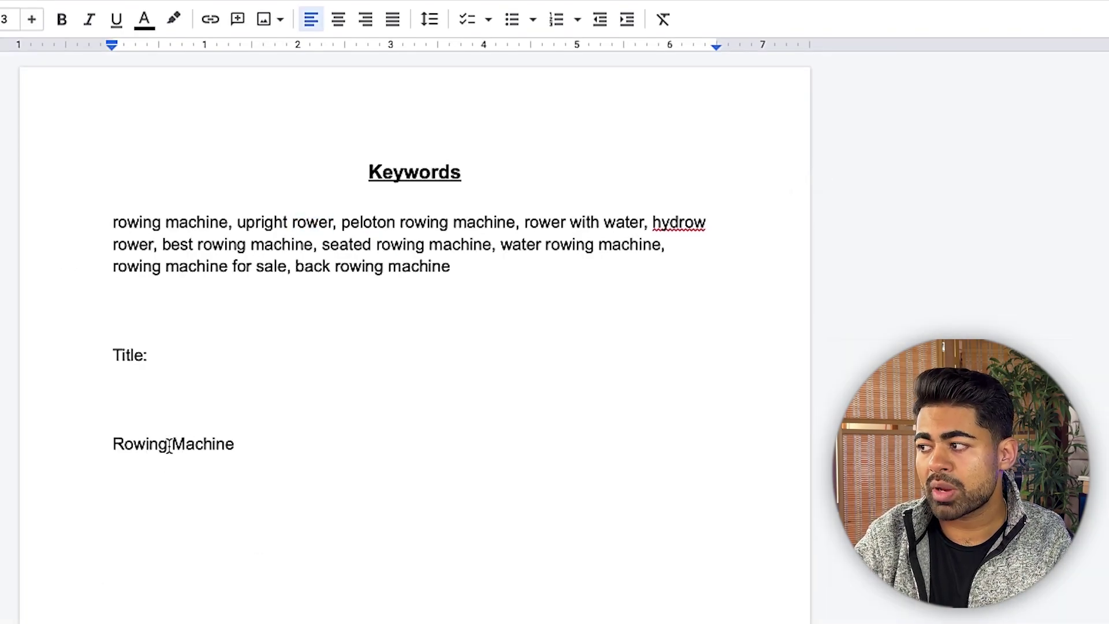
double_click(306, 222)
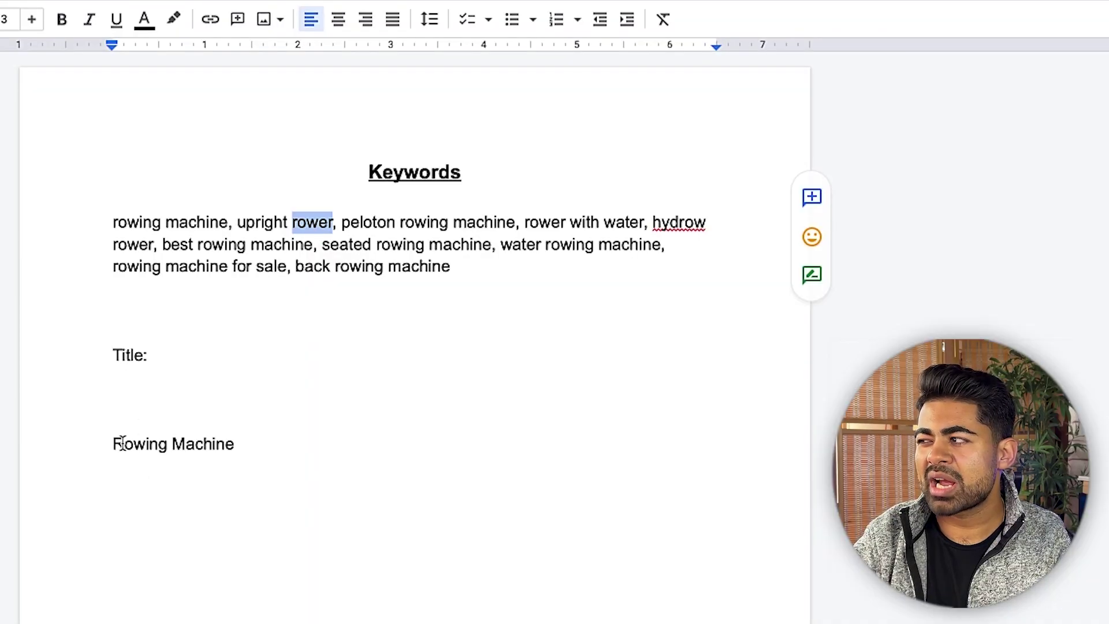
click(150, 448)
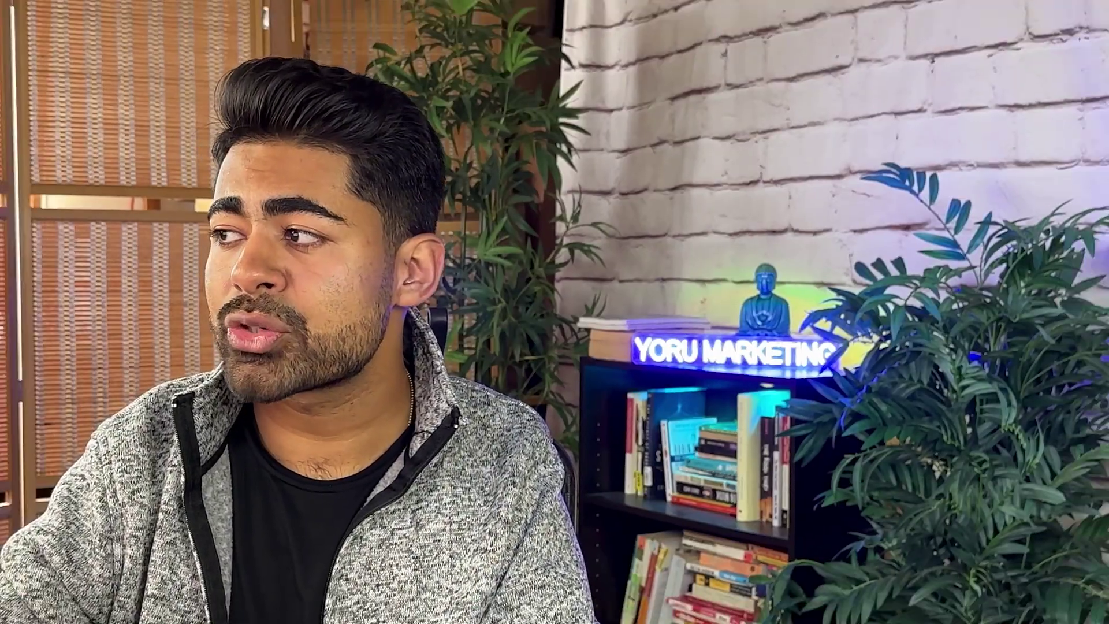
click(311, 220)
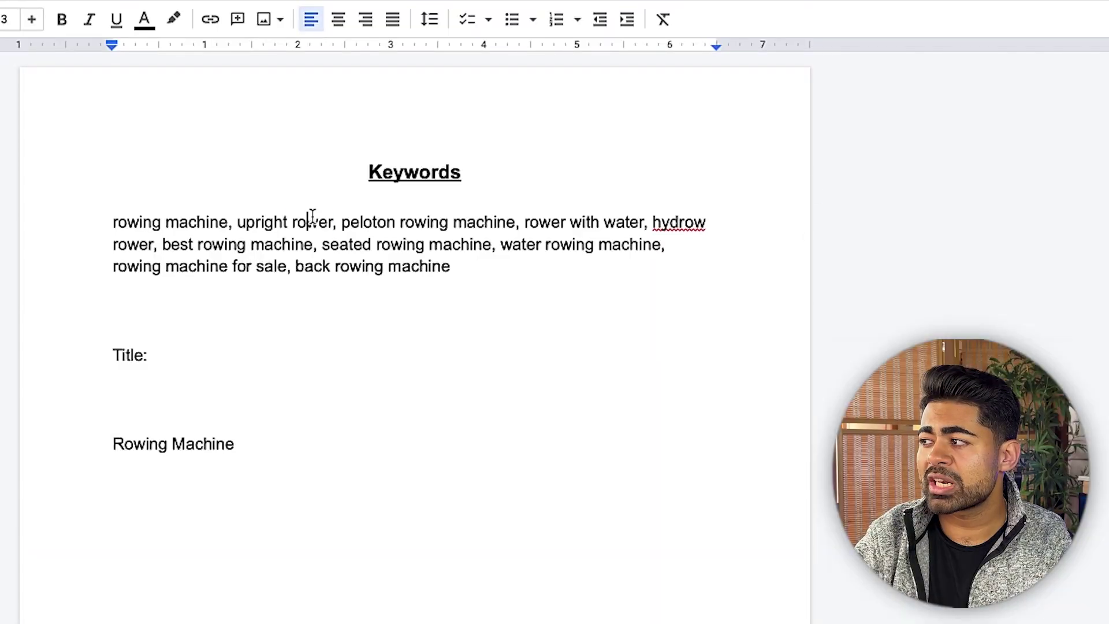
double_click(312, 217)
click(303, 222)
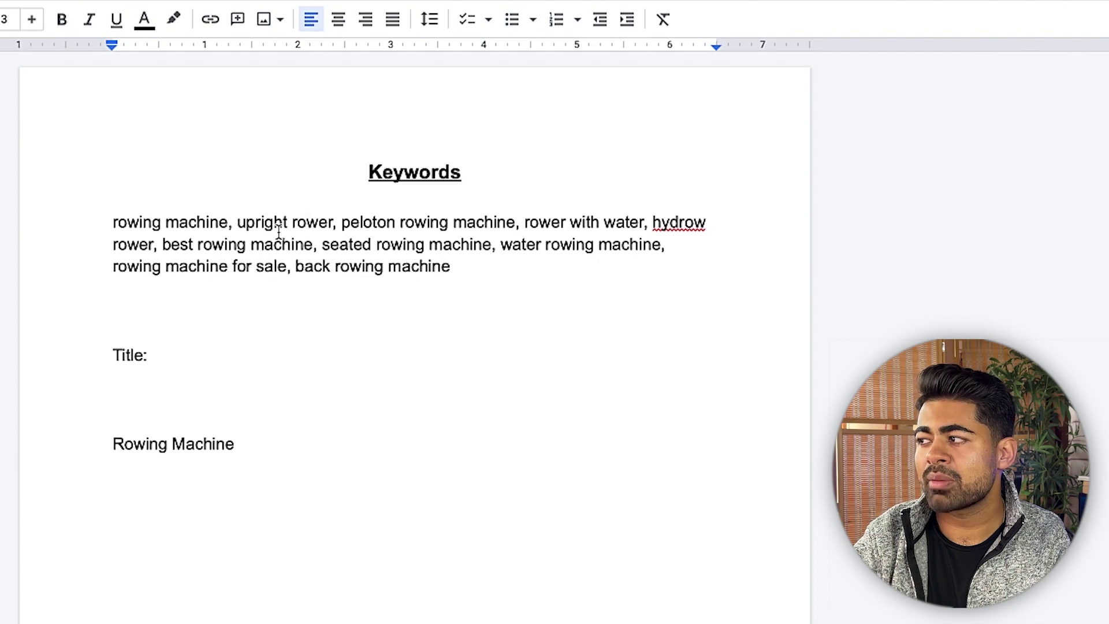
double_click(276, 226)
click(129, 443)
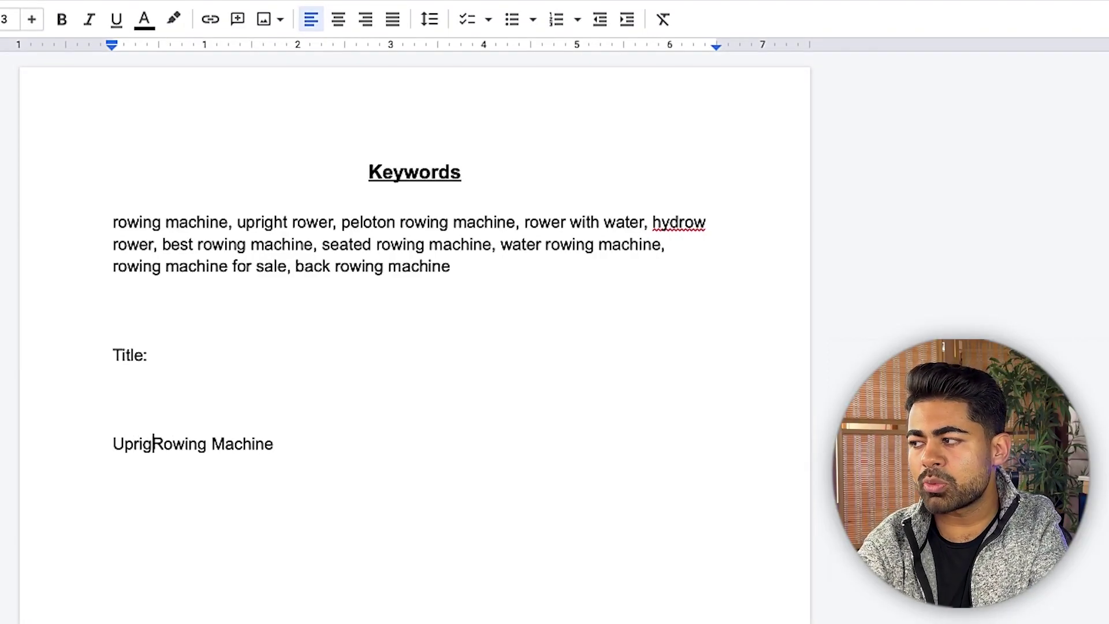
text(ht)
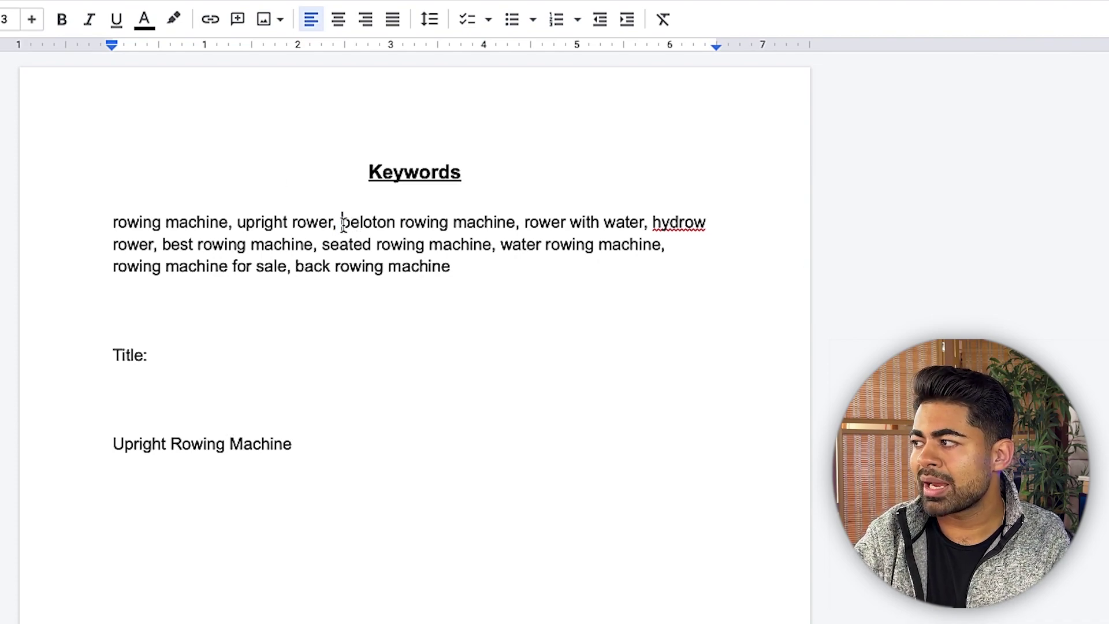
Select and copy the keyword 'peloton rowing machine' from the keyword list
drag(341, 223, 514, 217)
click(516, 215)
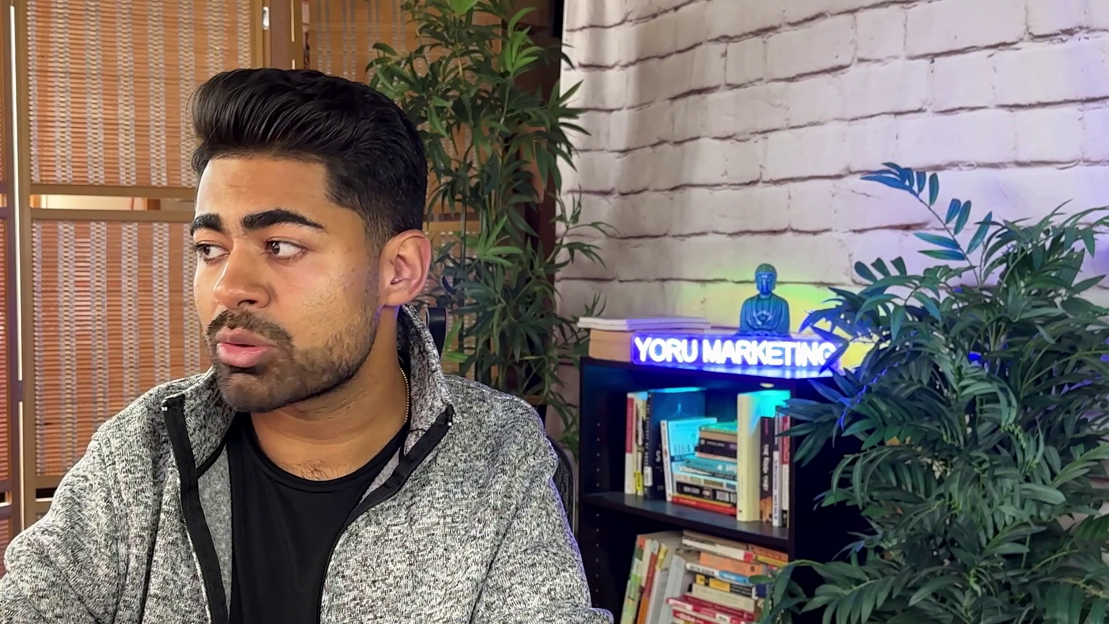
double_click(386, 227)
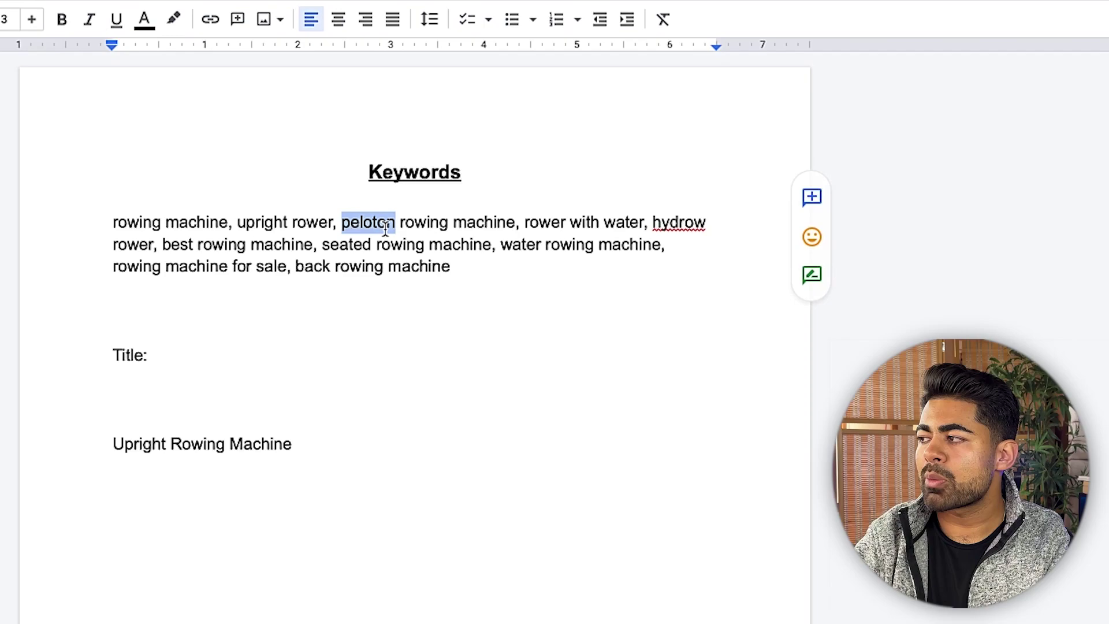
click(397, 227)
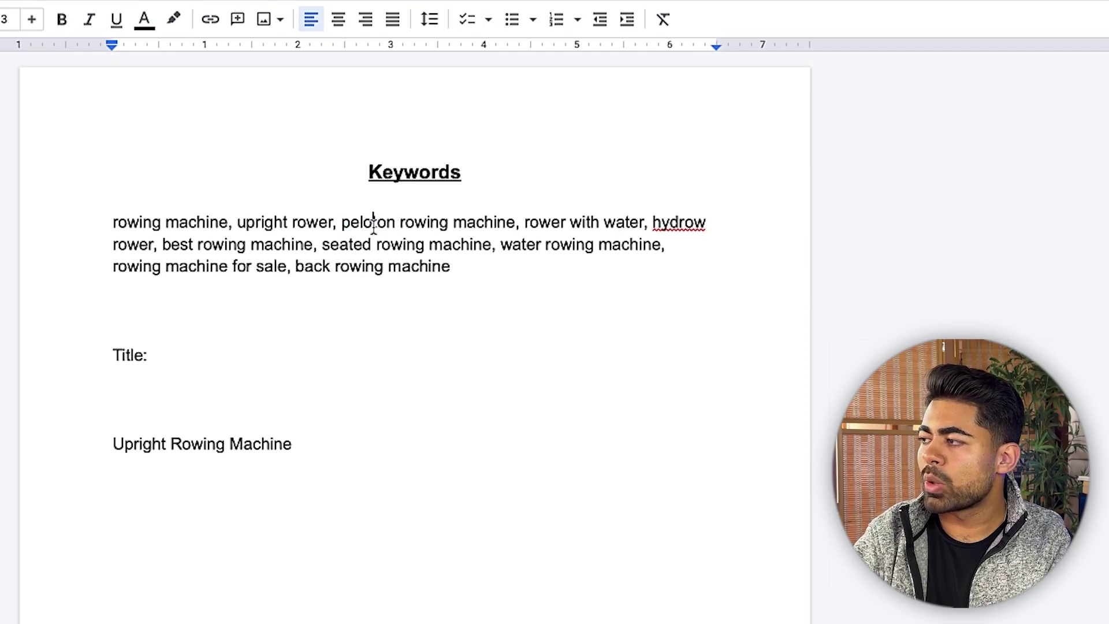
double_click(154, 453)
click(376, 220)
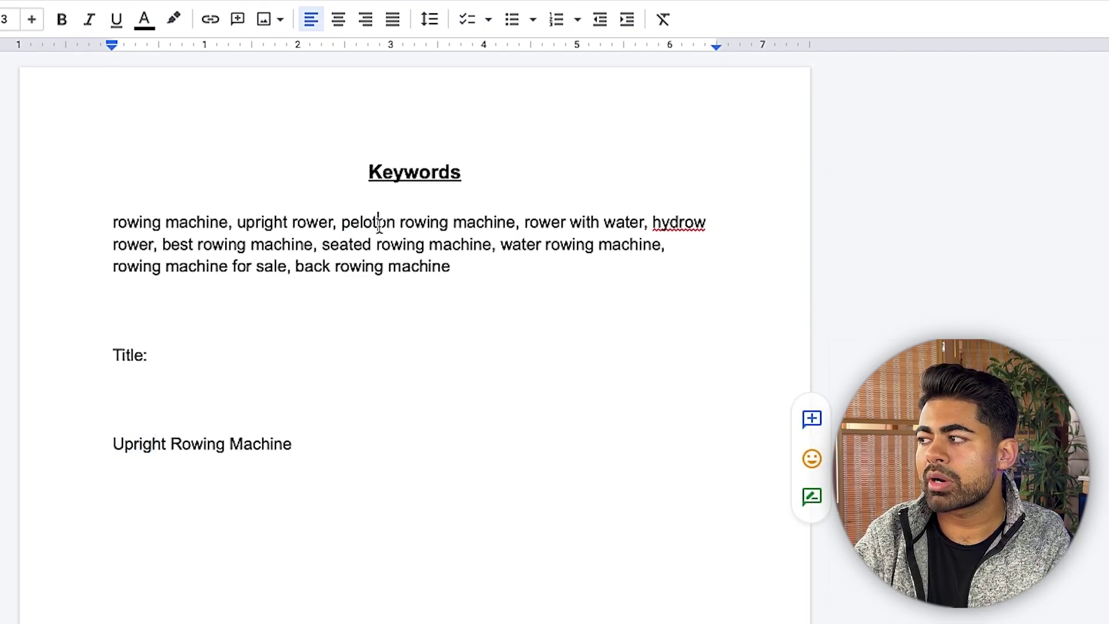
double_click(379, 222)
click(406, 221)
drag(406, 221, 510, 214)
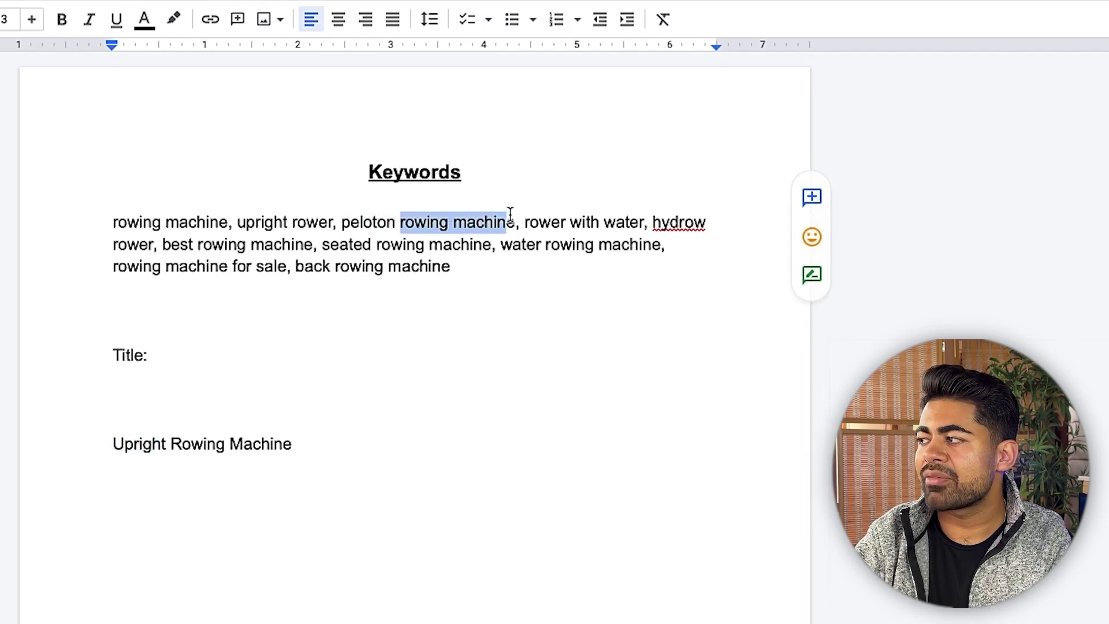
click(376, 223)
double_click(378, 225)
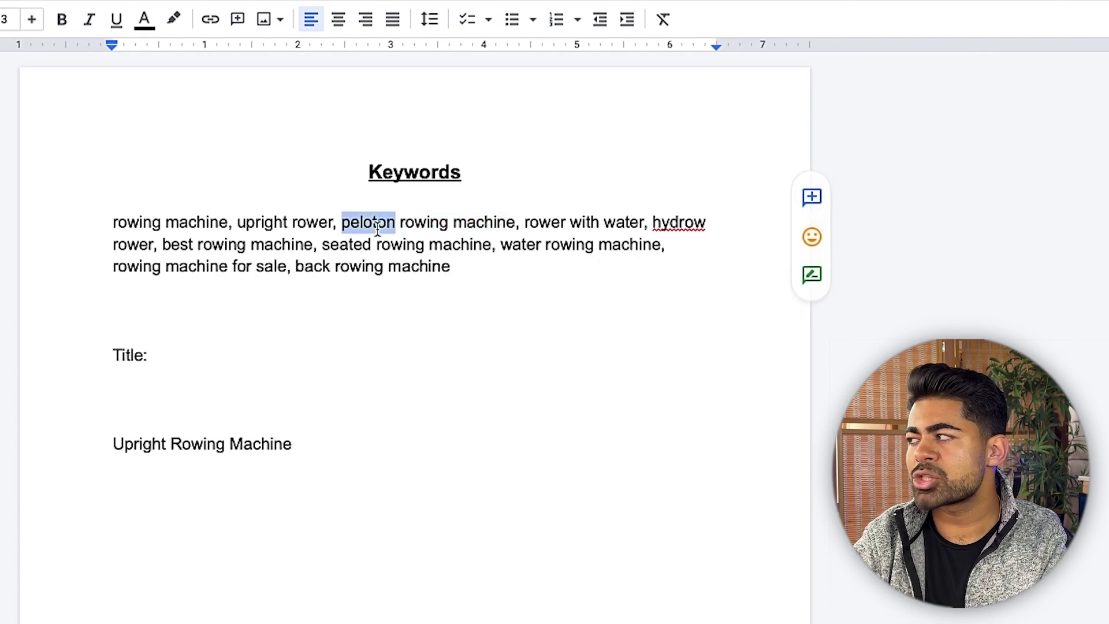
click(403, 200)
drag(342, 223, 517, 217)
key(ctrl+c)
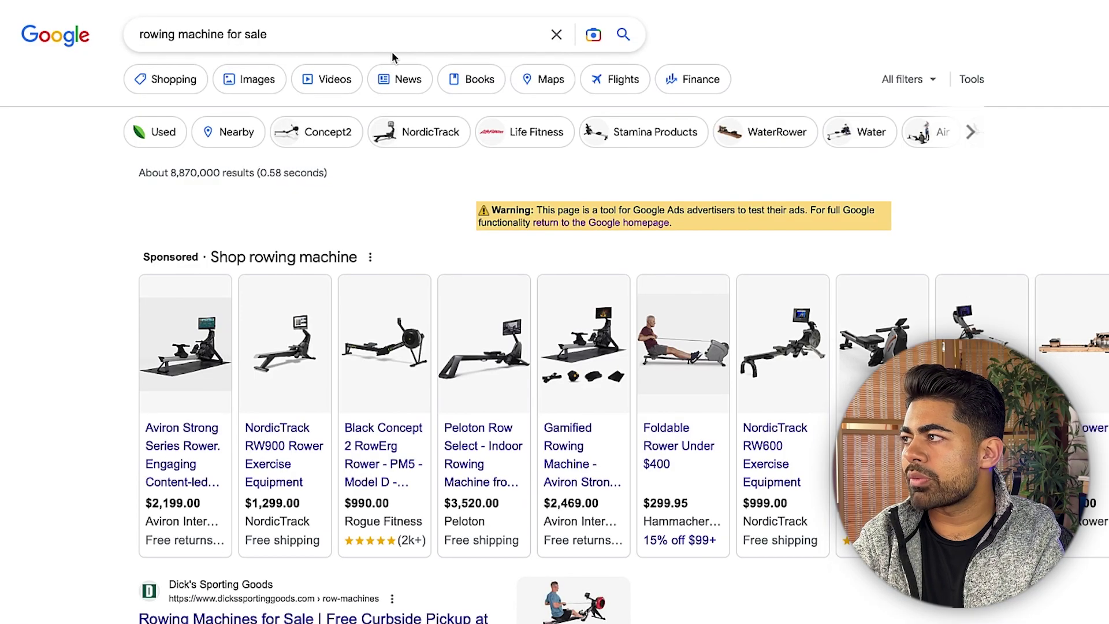
click(460, 39)
Search Google for 'peloton rowing machine' and scroll through the results
key(ctrl+a)
key(ctrl+v)
key(Return)
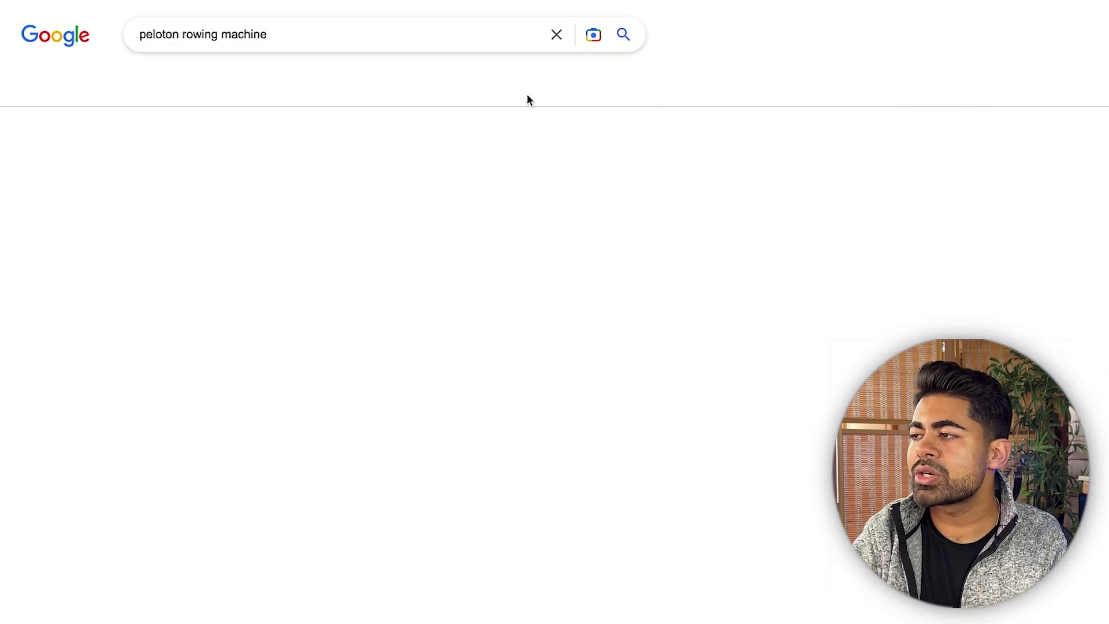
scroll(248, 468, down, 5)
scroll(248, 468, down, 3)
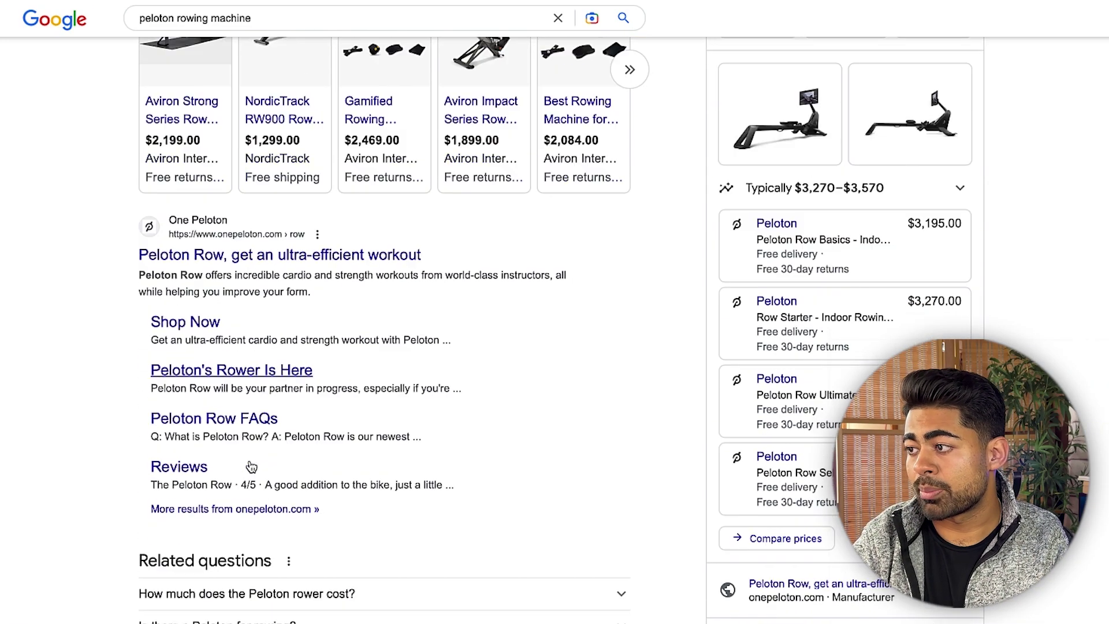
scroll(248, 463, down, 1)
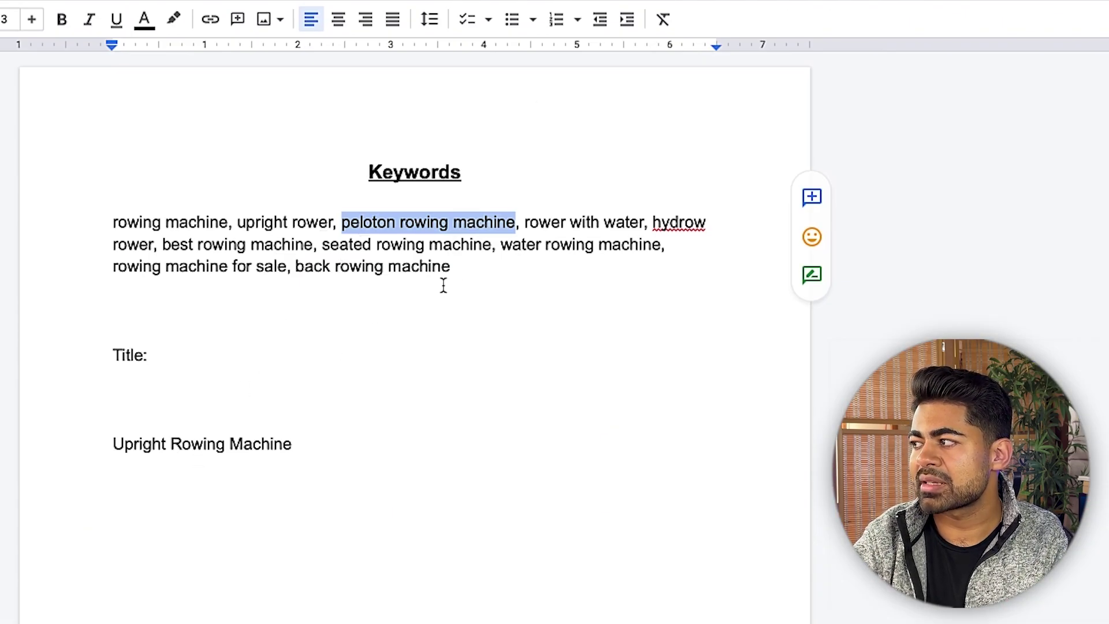
click(501, 244)
Append 'With Water' to the end of the title, taken from 'rower with water'
drag(526, 221, 641, 223)
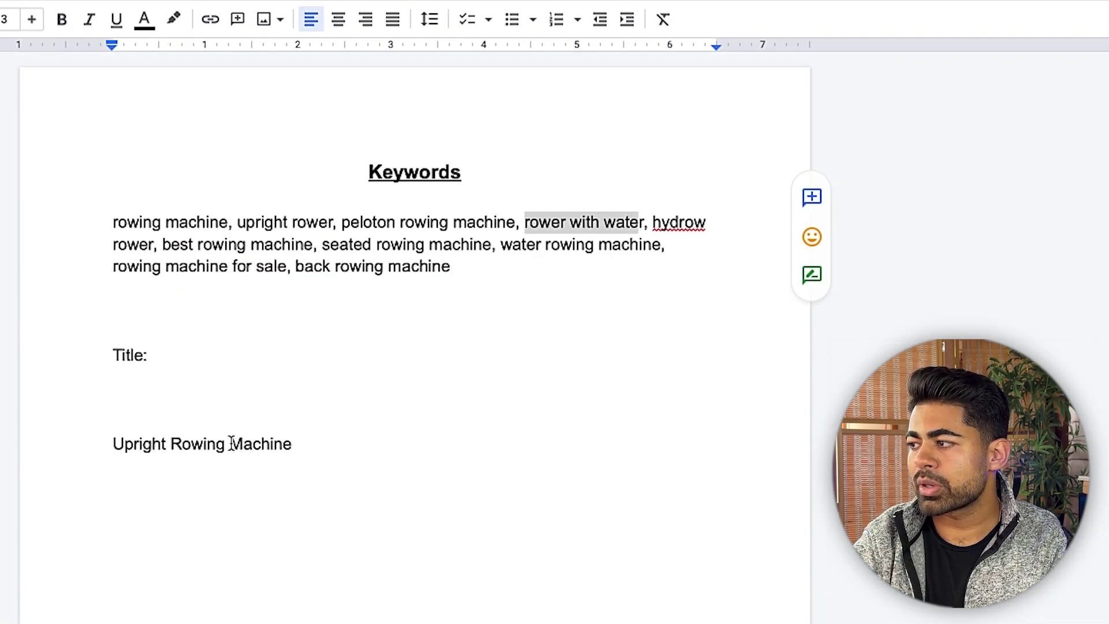
click(295, 443)
text(With W)
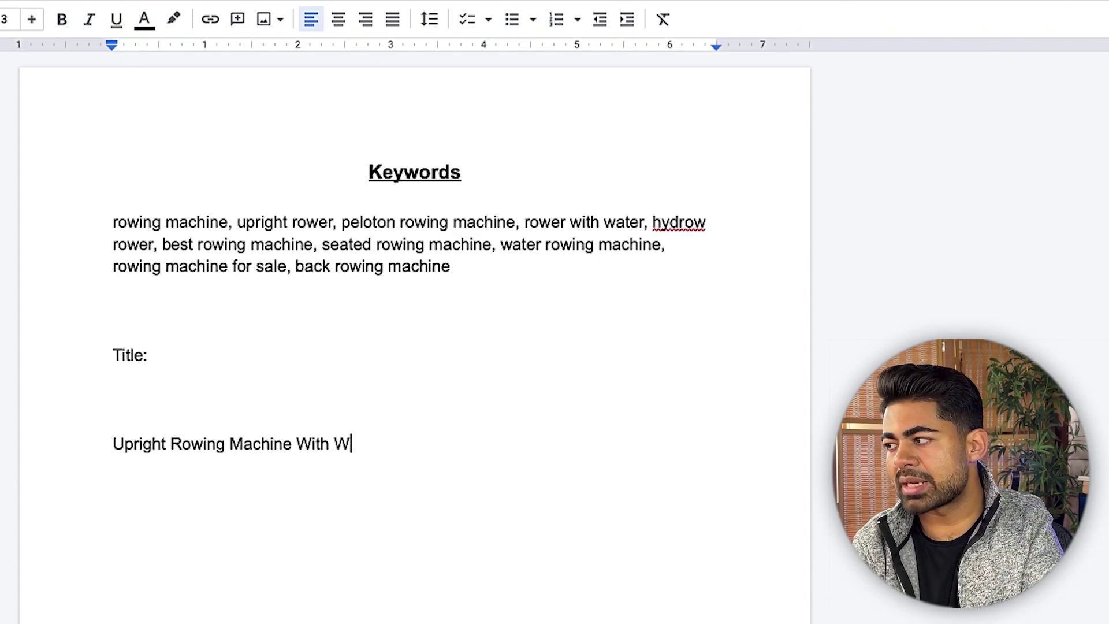
text(ater)
Insert 'Hydro' before 'Rowing' so the title reads 'Upright Hydro Rowing Machine With Water'
click(661, 222)
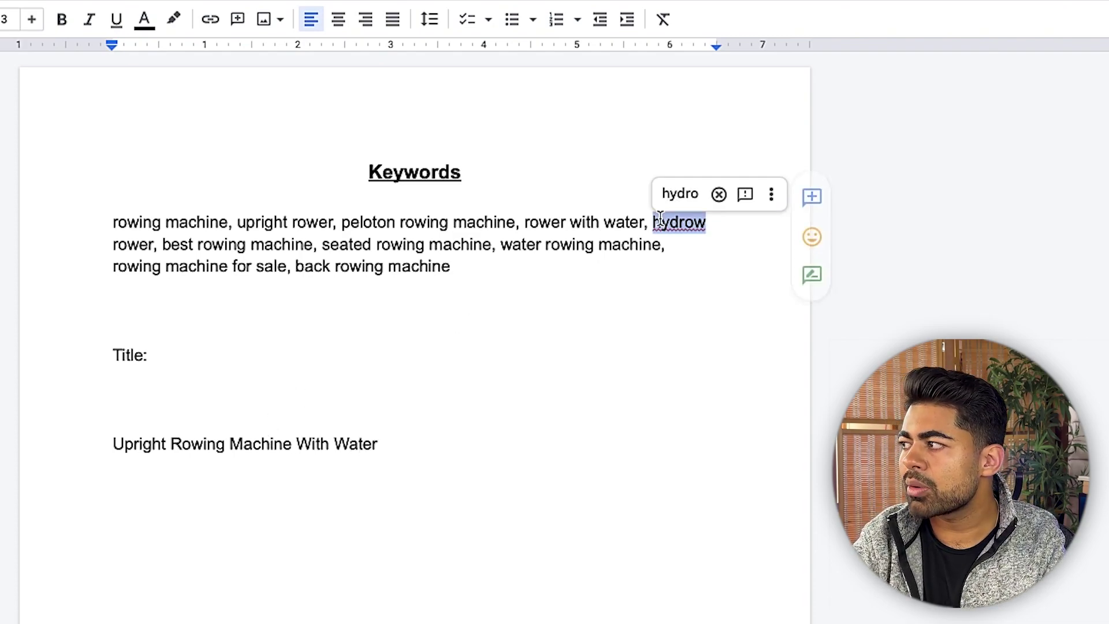
click(535, 238)
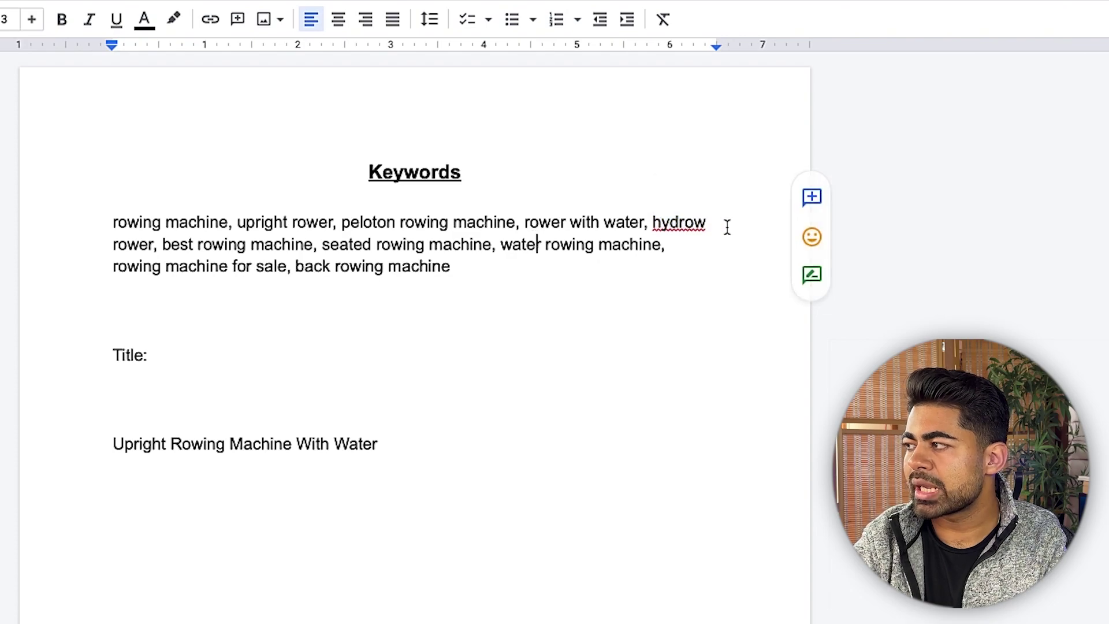
drag(706, 223, 684, 227)
click(684, 226)
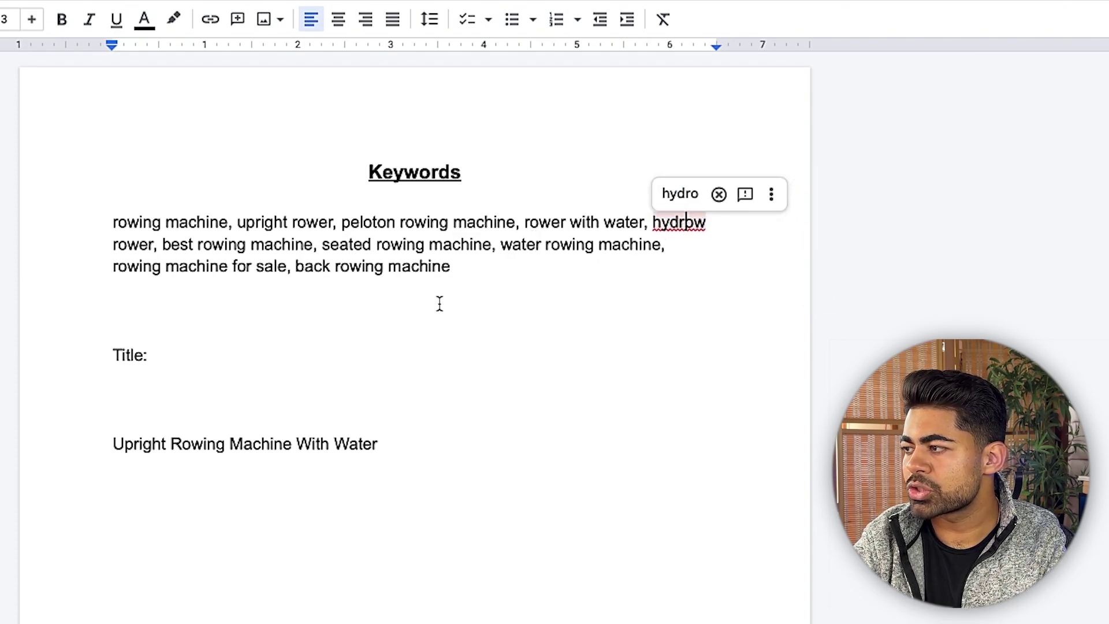
click(174, 434)
text(Hydro)
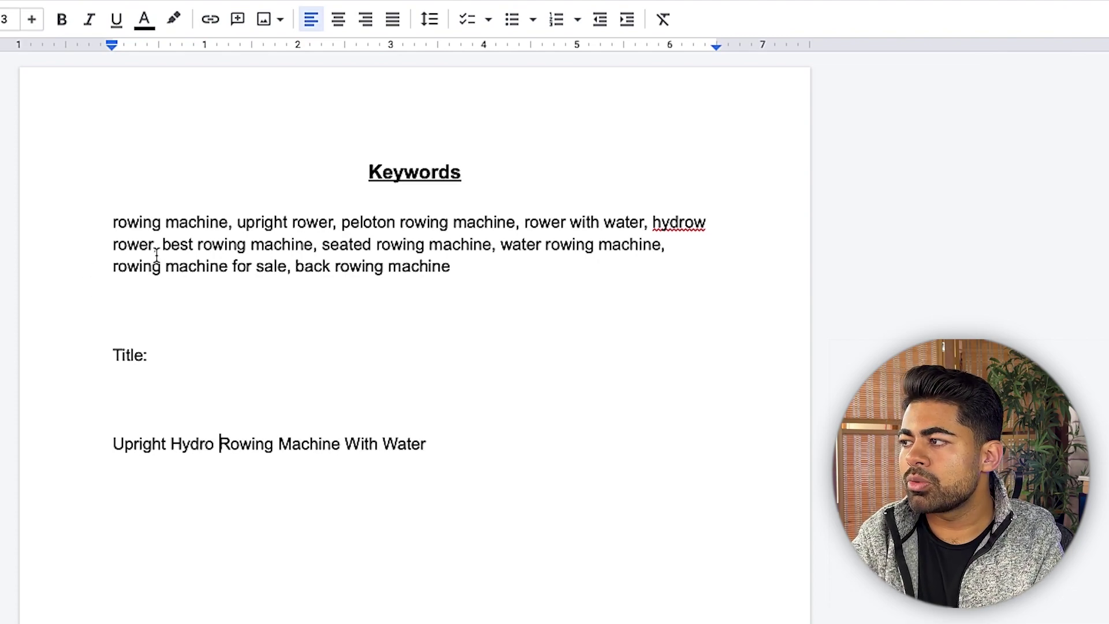
drag(162, 243, 186, 243)
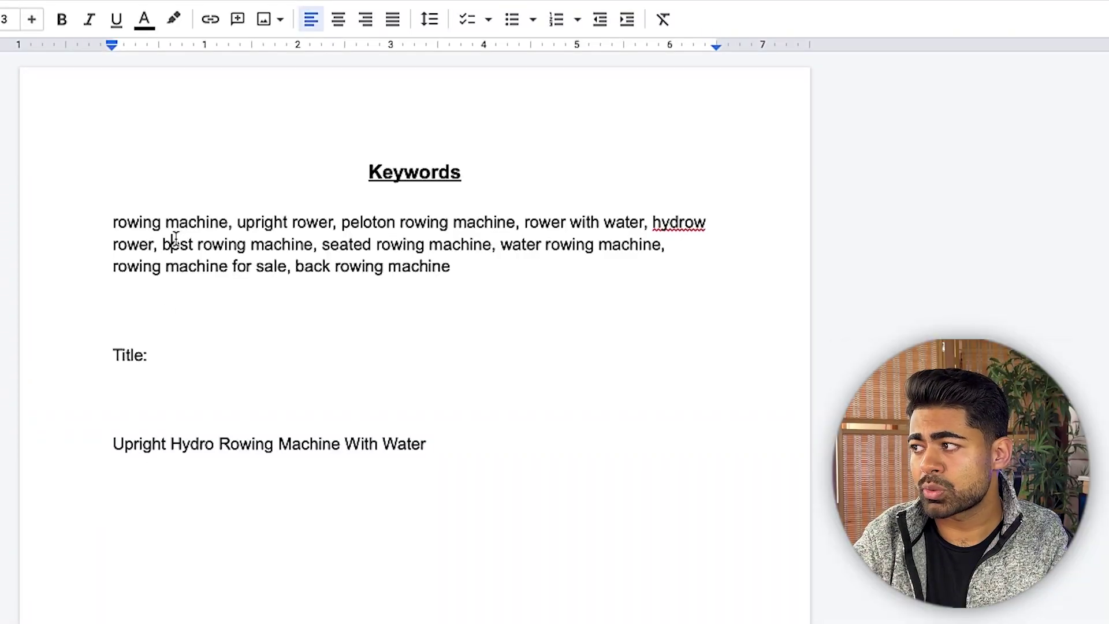
Insert 'Seated' before 'Rowing' in the title
double_click(175, 243)
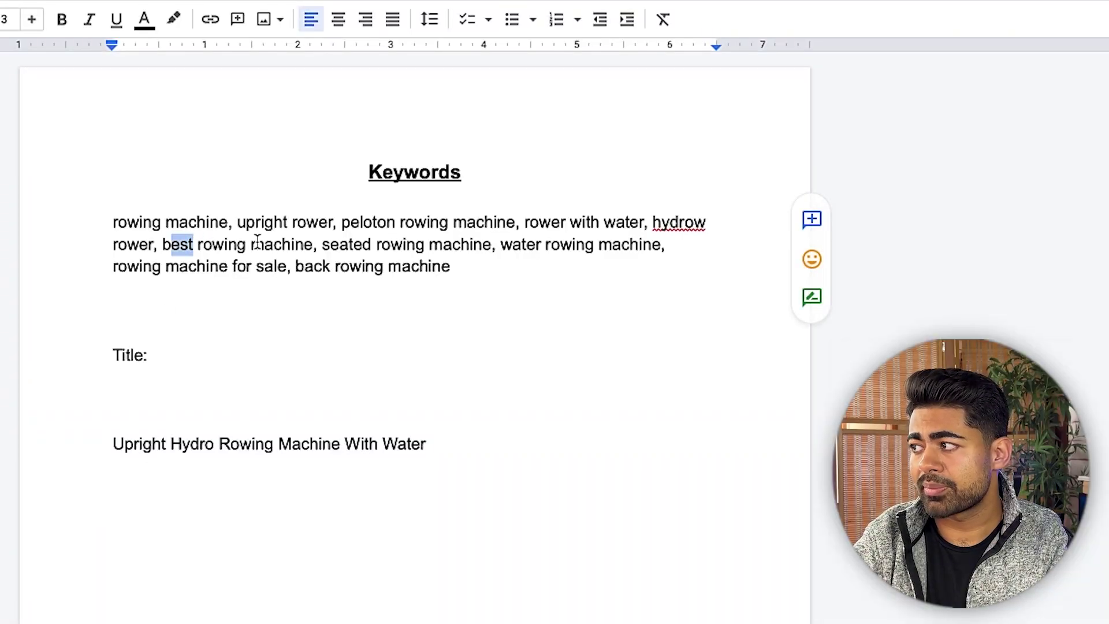
click(289, 244)
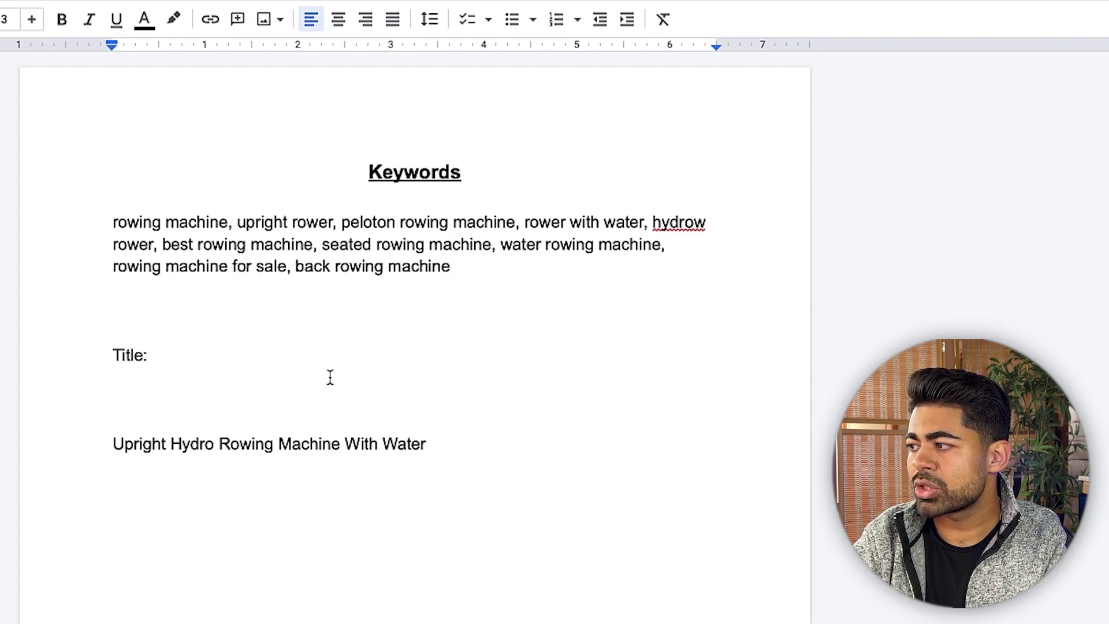
text(Seated)
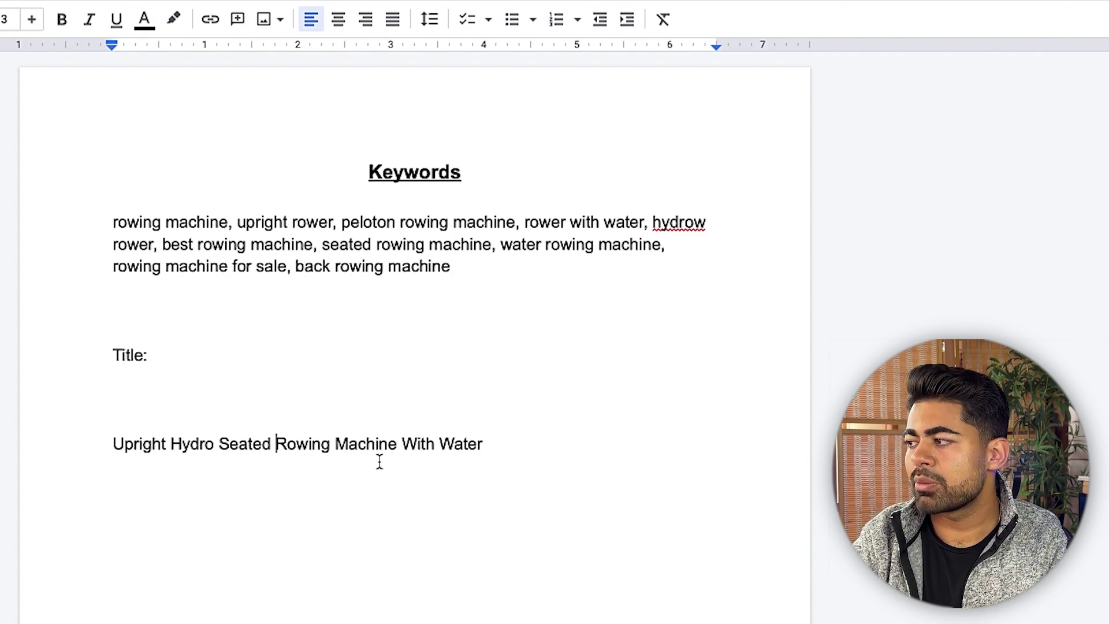
Insert 'Back' before 'Rowing', making 'Upright Hydro Seated Back Rowing Machine With Water'
drag(529, 267, 586, 244)
click(587, 244)
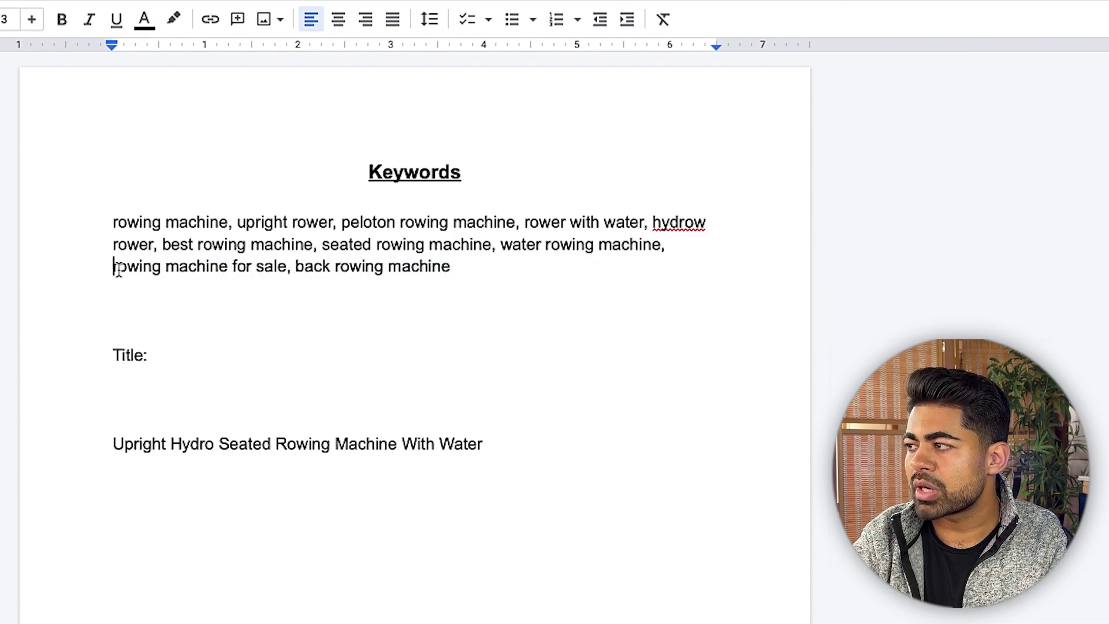
drag(117, 269, 272, 265)
click(249, 267)
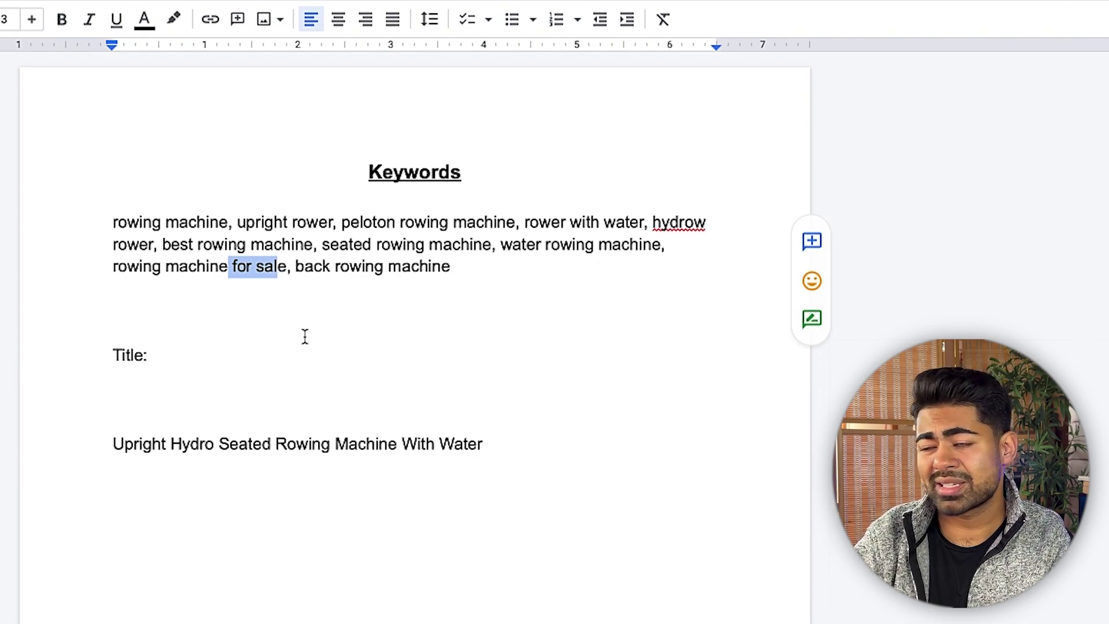
click(485, 251)
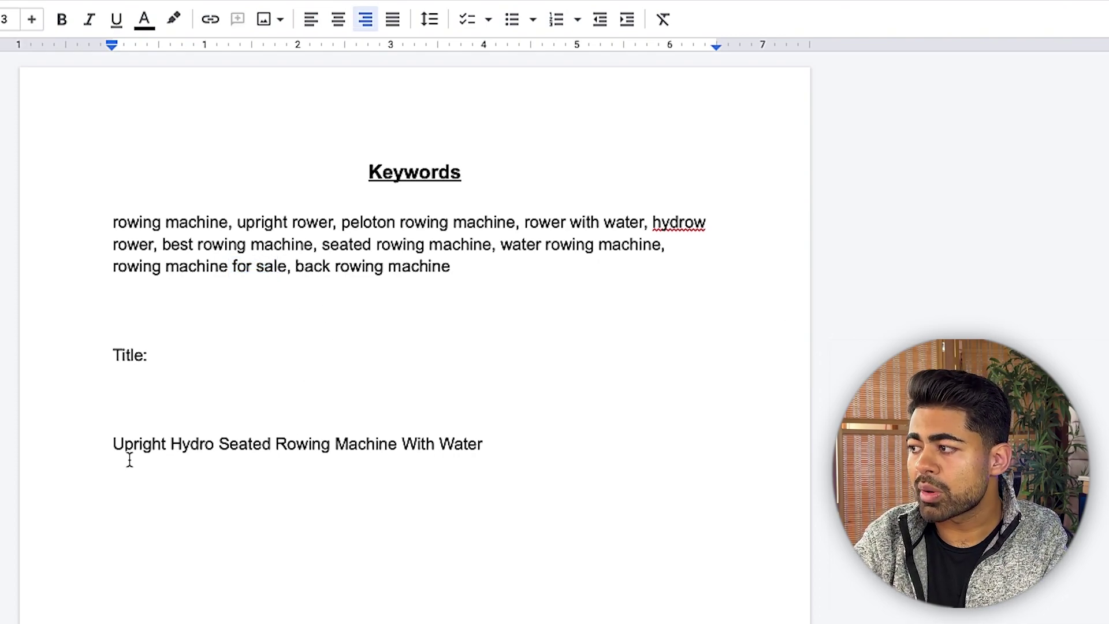
click(279, 456)
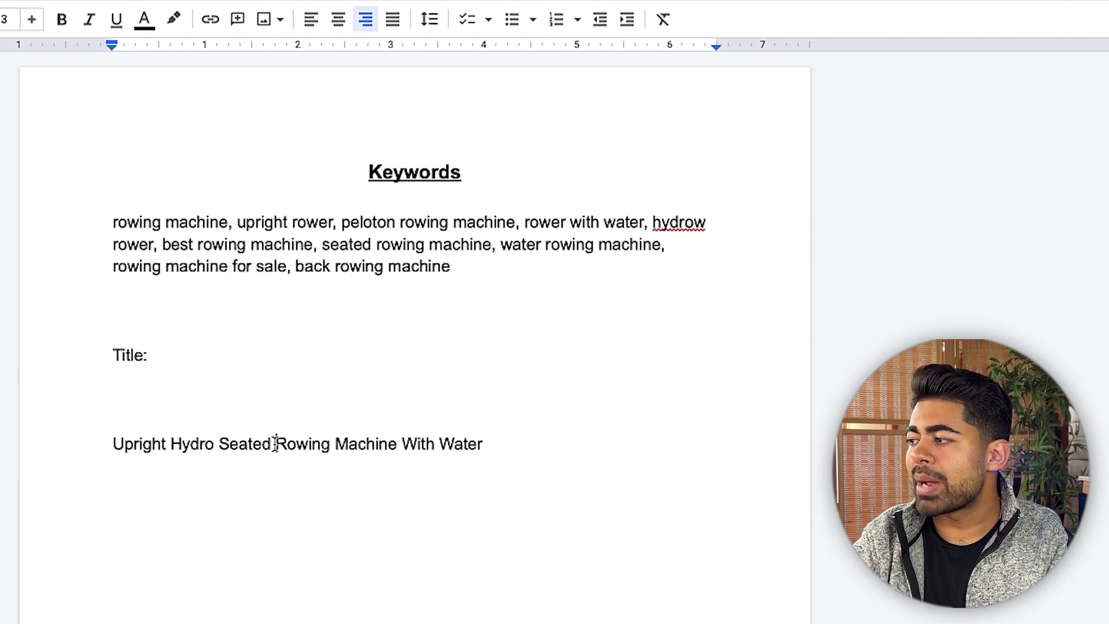
text(Back)
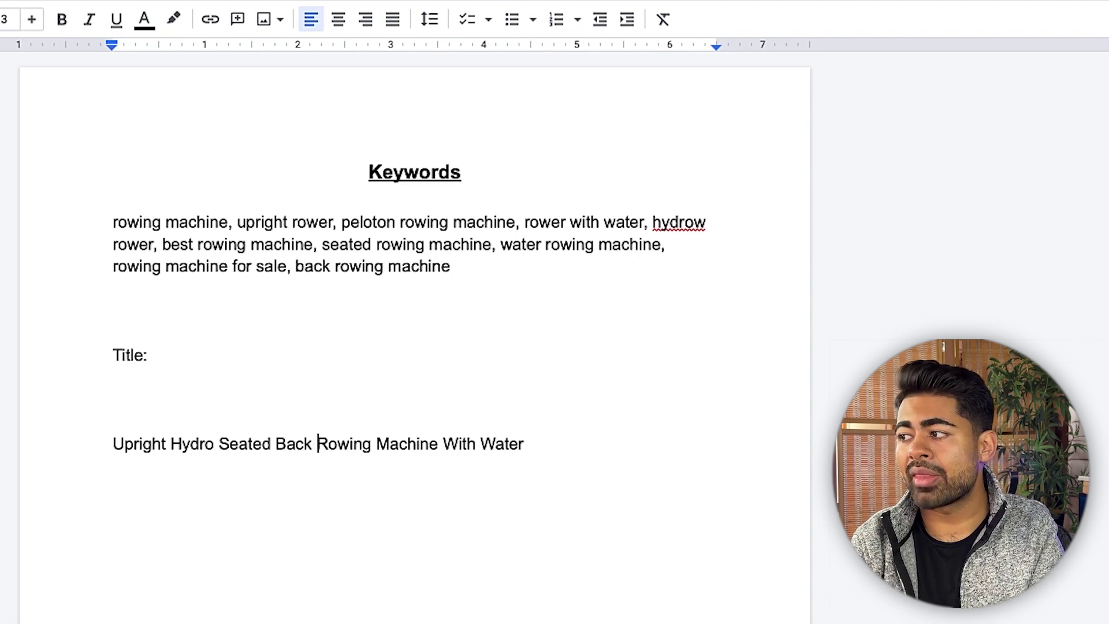